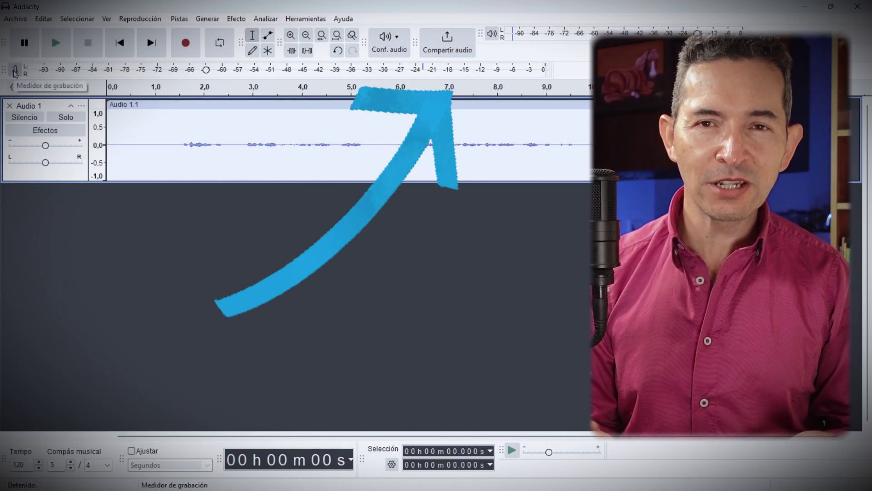
{"action": "left_click", "coordinate": [15, 72]}
{"action": "left_click", "coordinate": [37, 83]}
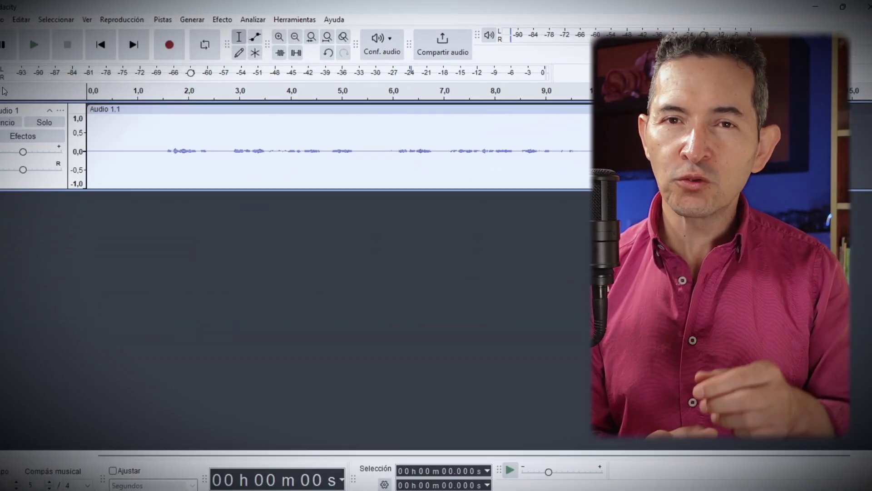
{"action": "left_click", "coordinate": [16, 69]}
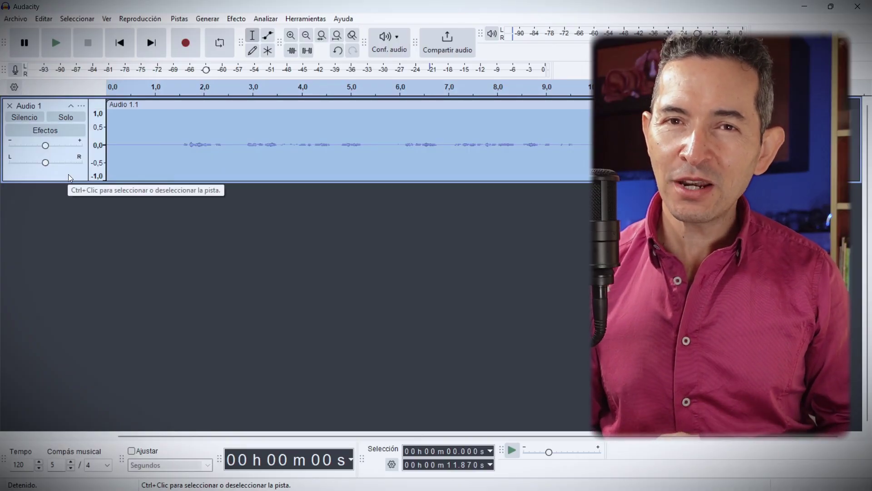
Duplicate the entire selected Audio 1 track to create a second copy below it
{"action": "scroll", "coordinate": [98, 171], "scroll_direction": "up", "scroll_amount": 2}
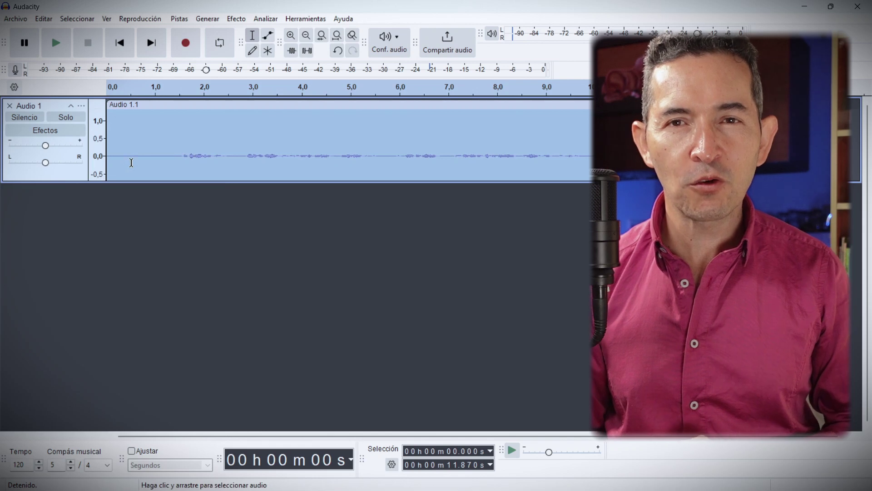
{"action": "scroll", "coordinate": [143, 165], "scroll_direction": "right", "scroll_amount": 1}
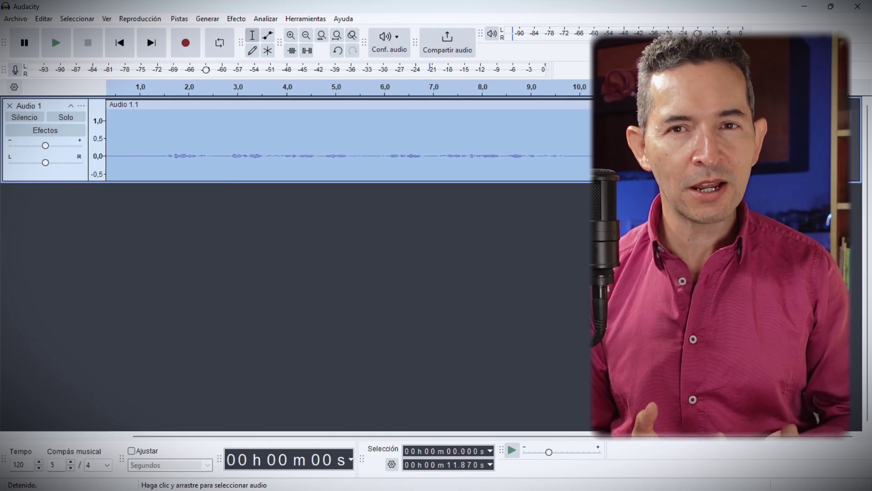
{"action": "scroll", "coordinate": [143, 164], "scroll_direction": "left", "scroll_amount": 1}
{"action": "scroll", "coordinate": [143, 165], "scroll_direction": "right", "scroll_amount": 1}
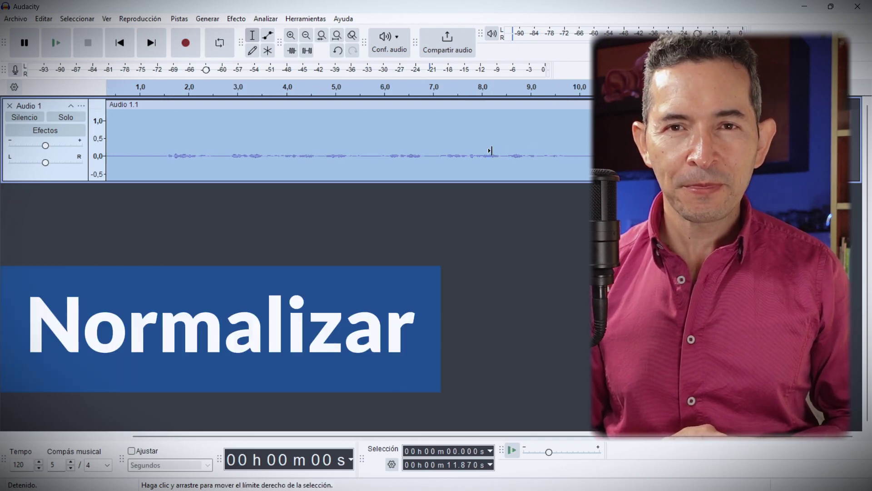
{"action": "key", "text": "ctrl+d"}
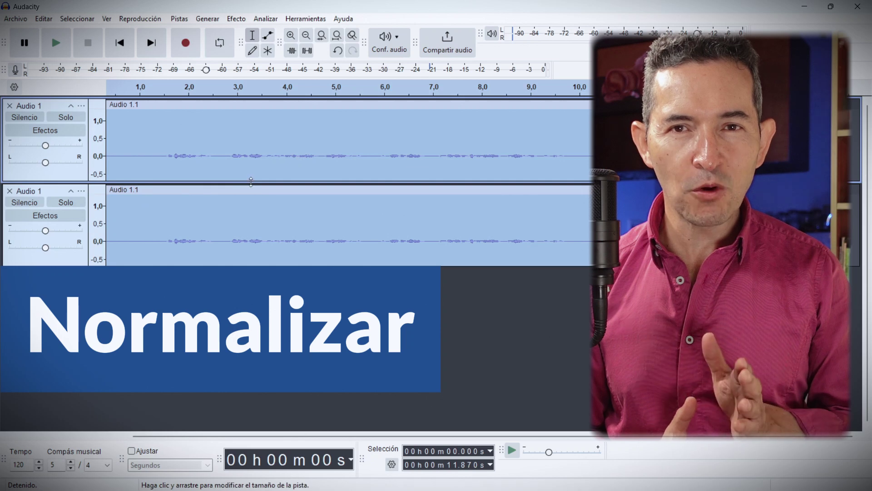
{"action": "scroll", "coordinate": [204, 197], "scroll_direction": "left", "scroll_amount": 1}
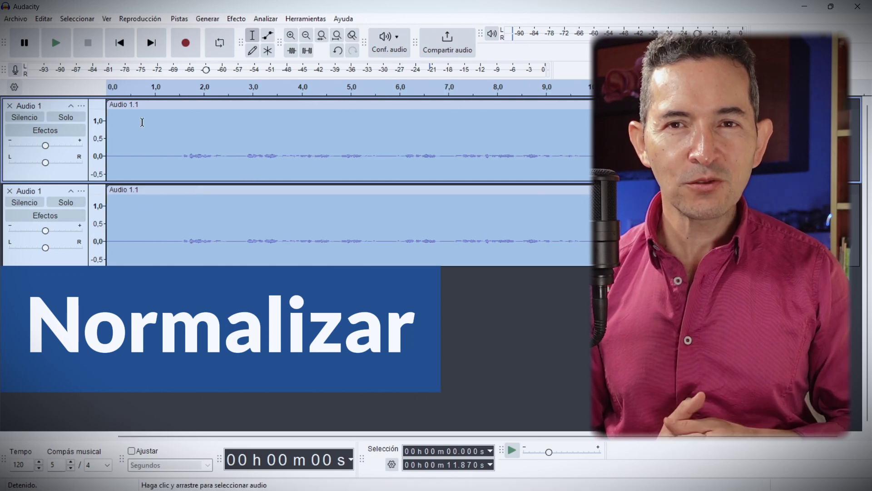
Select only the upper track and apply Normalizar (vía LUFS) with RMS at -23 dB
{"action": "left_click", "coordinate": [70, 172]}
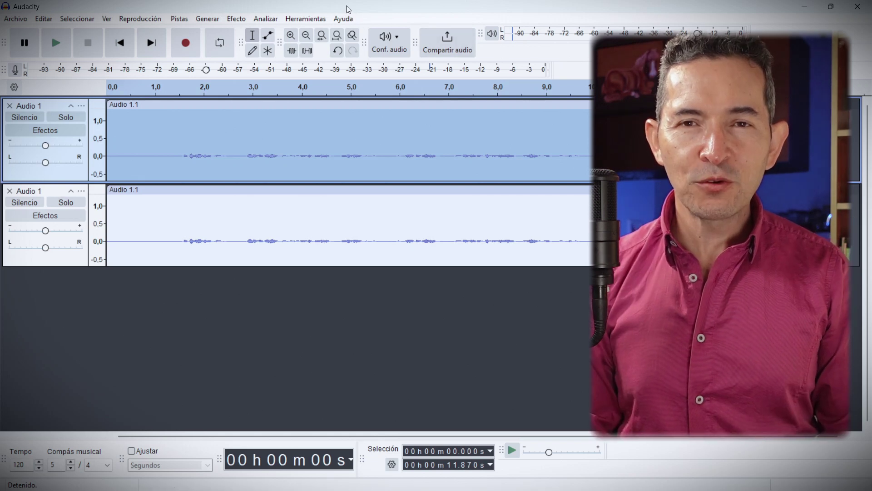
{"action": "left_click", "coordinate": [236, 19]}
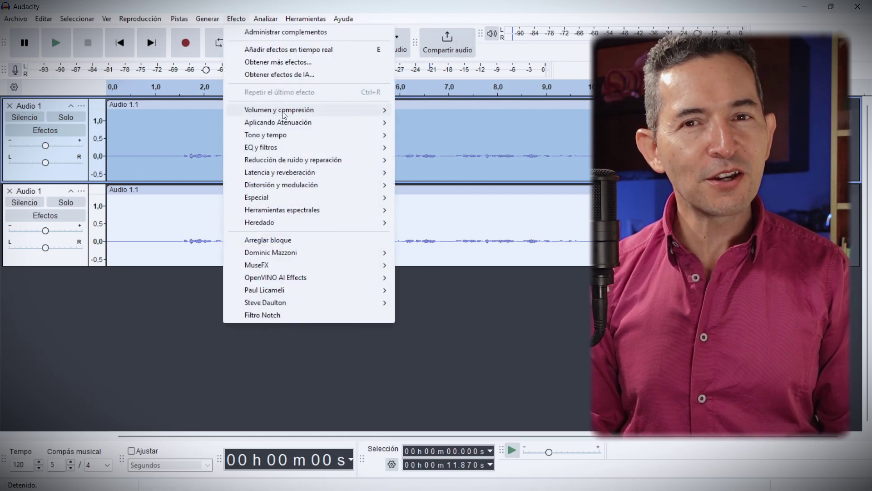
{"action": "mouse_move", "coordinate": [284, 116]}
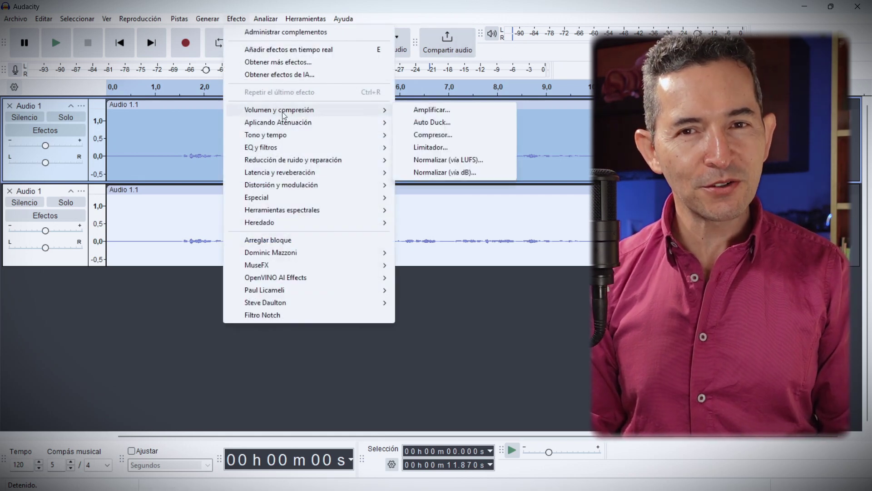
{"action": "left_click", "coordinate": [476, 163]}
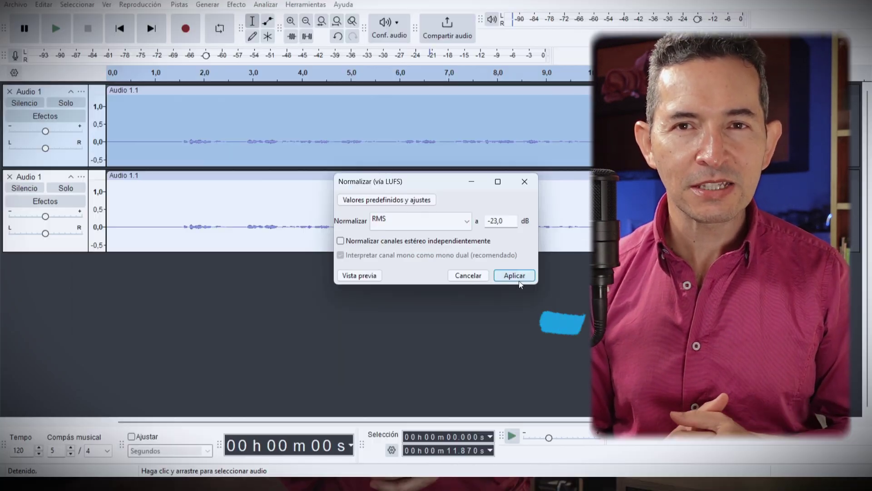
{"action": "left_click", "coordinate": [465, 293]}
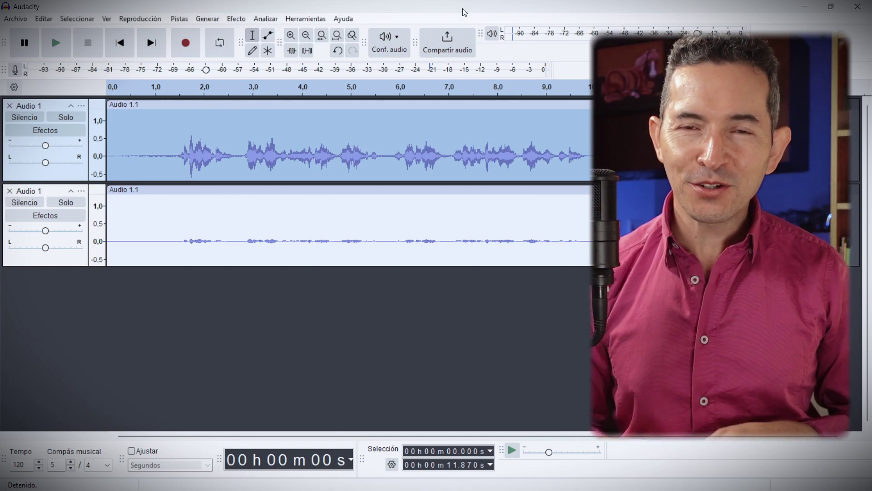
Apply the Compresor effect to the upper track with the original Podcast/Radio preset
{"action": "left_click", "coordinate": [328, 5]}
{"action": "left_click", "coordinate": [235, 19]}
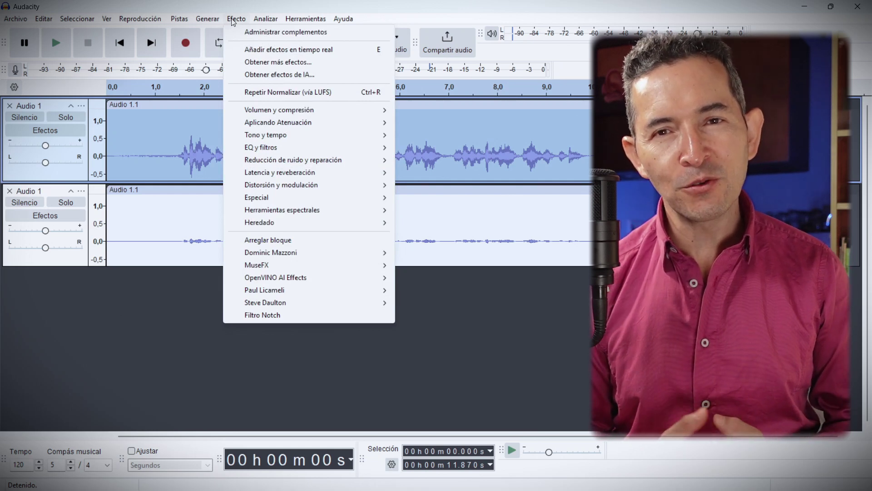
{"action": "mouse_move", "coordinate": [279, 109]}
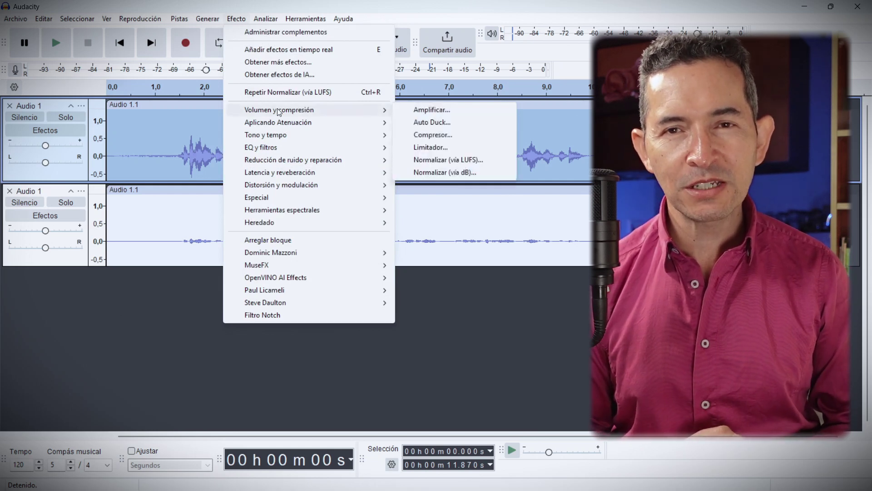
{"action": "left_click", "coordinate": [455, 135]}
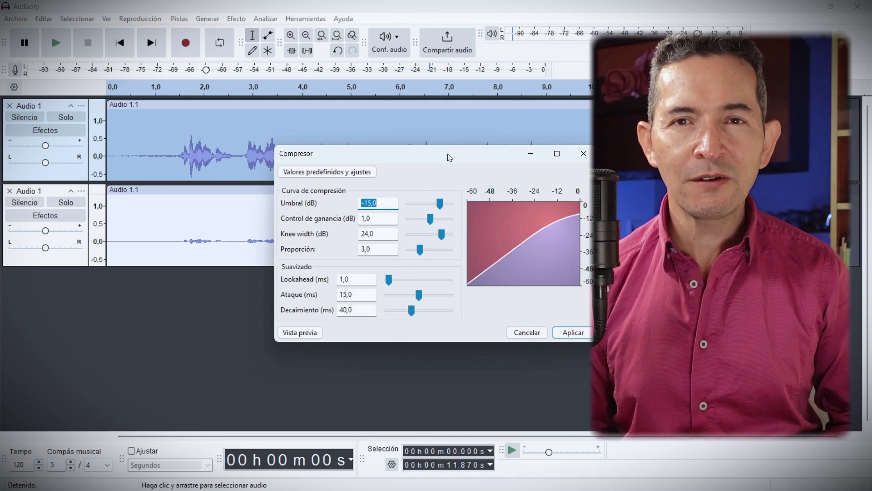
{"action": "left_click", "coordinate": [337, 171]}
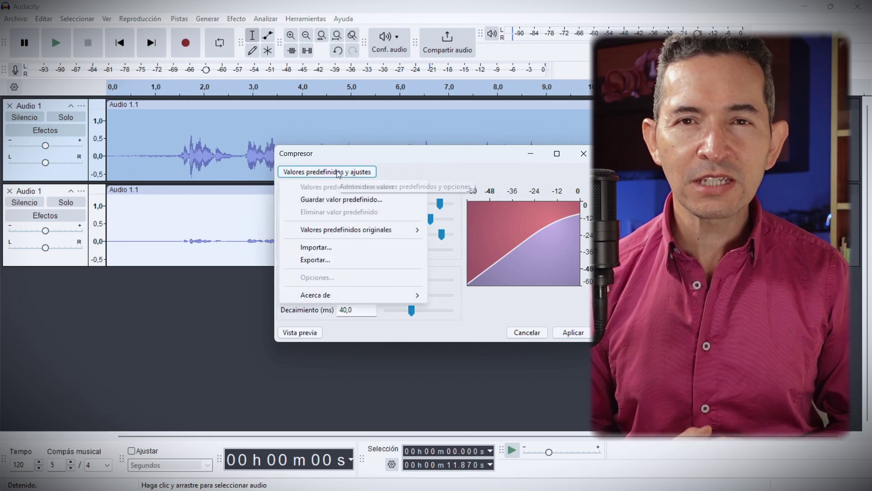
{"action": "mouse_move", "coordinate": [328, 230]}
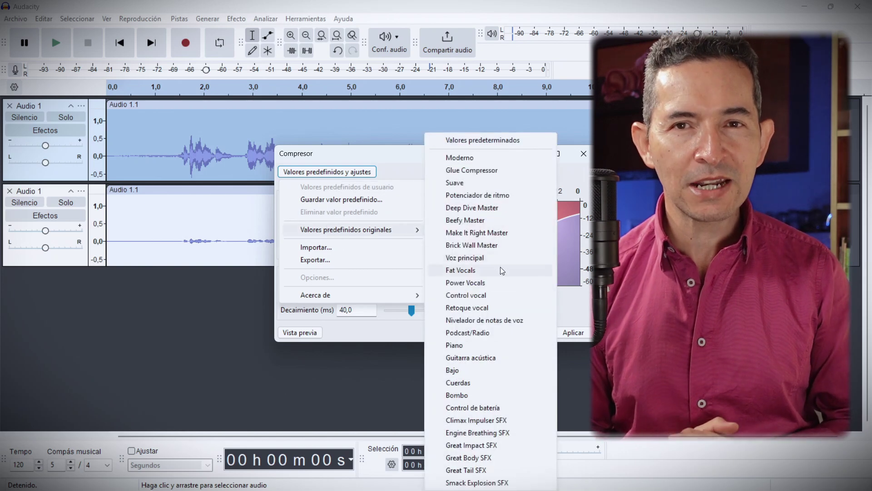
{"action": "left_click", "coordinate": [488, 334]}
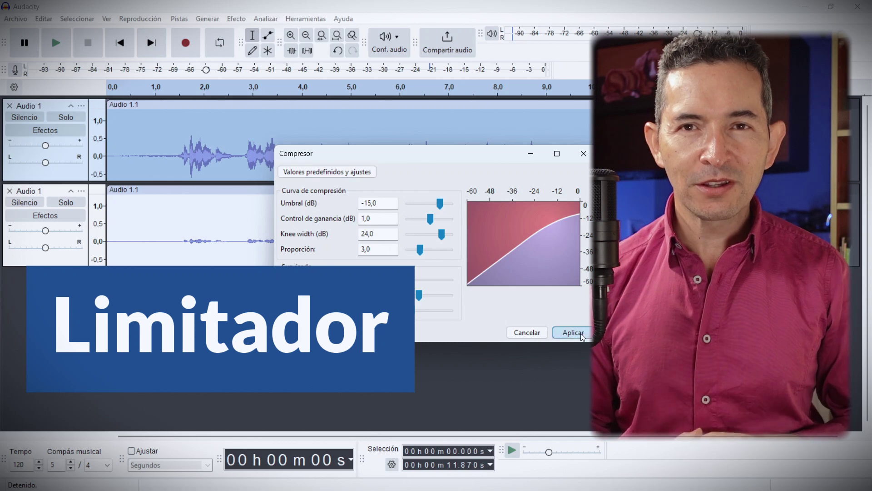
{"action": "left_click", "coordinate": [572, 333]}
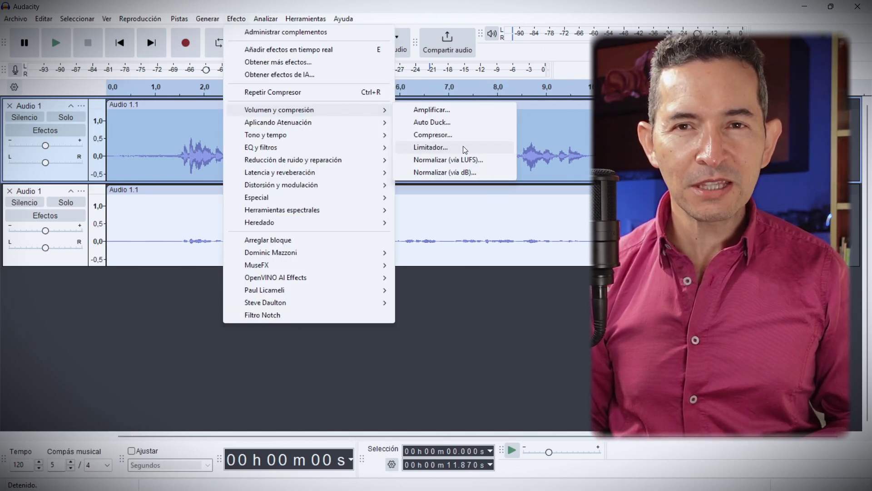
Apply the Limitador effect to the upper track with the original SFX Limiter preset, using 1.2 ms lookahead and 1.8 ms release
{"action": "left_click", "coordinate": [464, 149]}
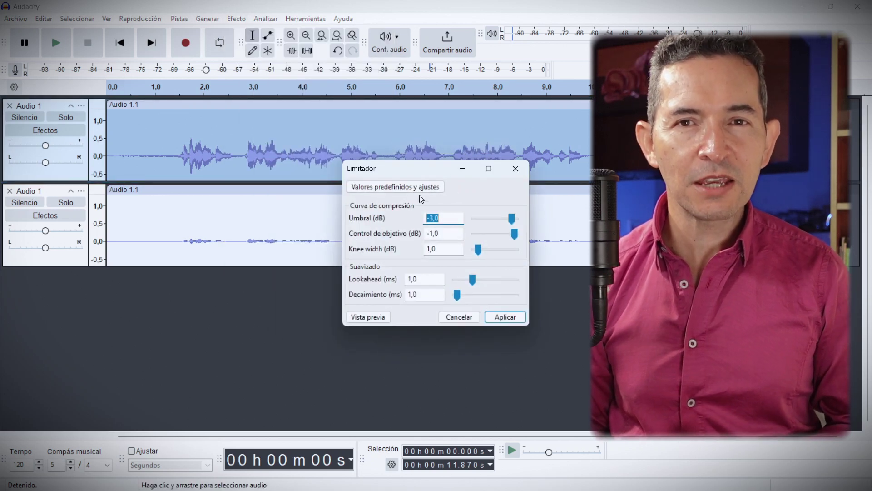
{"action": "left_click", "coordinate": [409, 187]}
{"action": "mouse_move", "coordinate": [401, 249]}
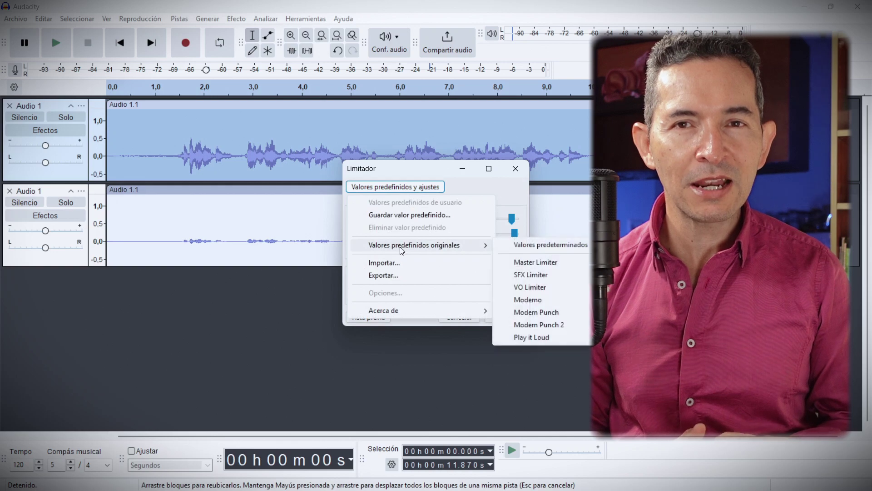
{"action": "left_click", "coordinate": [538, 275]}
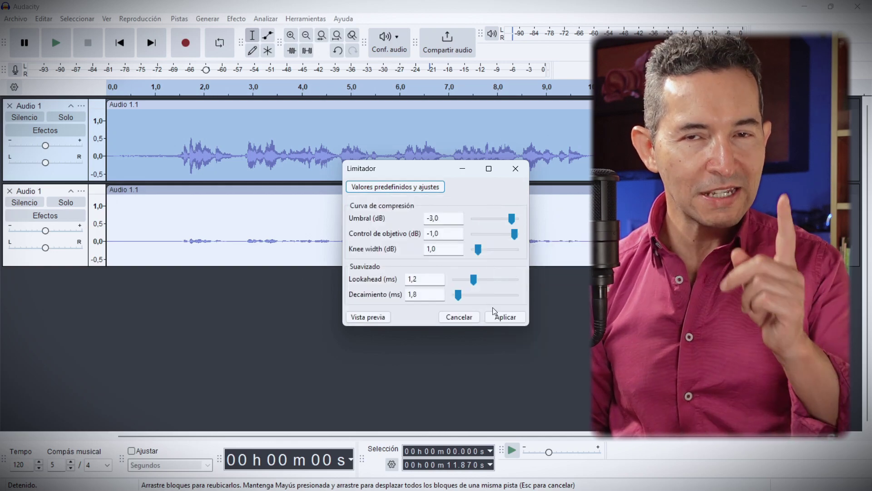
{"action": "left_click", "coordinate": [501, 318]}
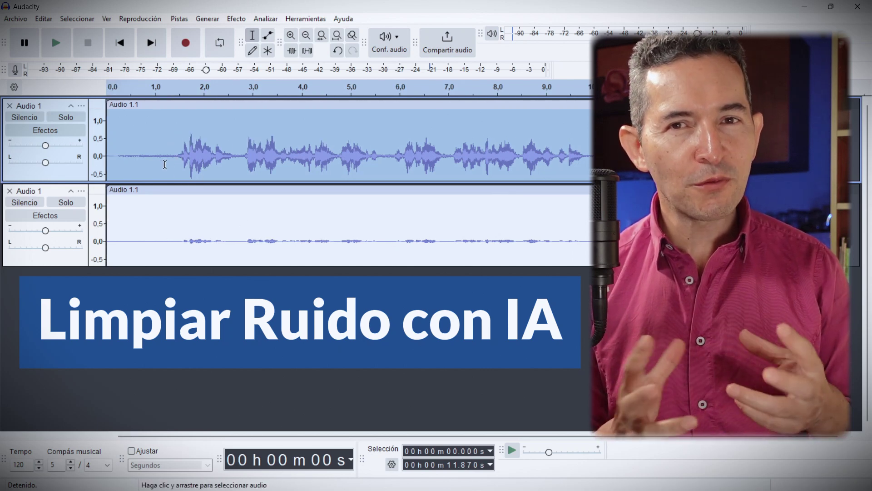
Select the whole upper track and apply OpenVINO Noise Suppression with the deepfilternet2 model
{"action": "left_click_drag", "start_coordinate": [170, 151], "coordinate": [107, 156]}
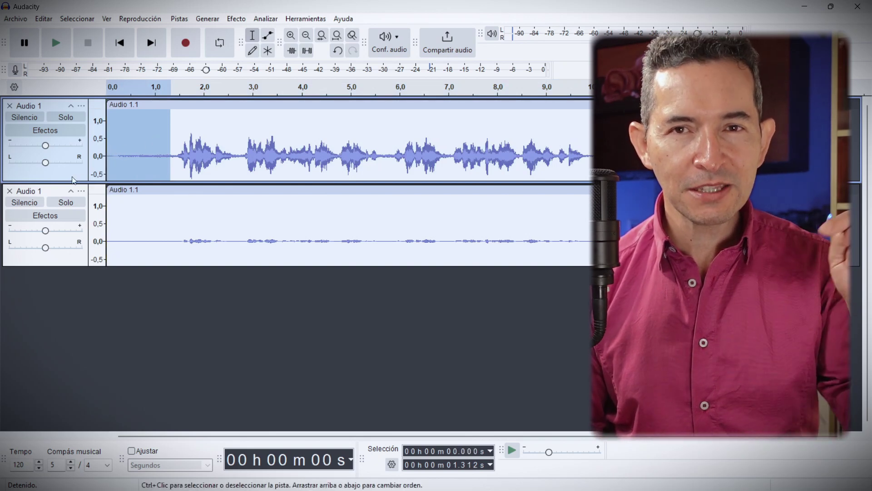
{"action": "left_click", "coordinate": [66, 174]}
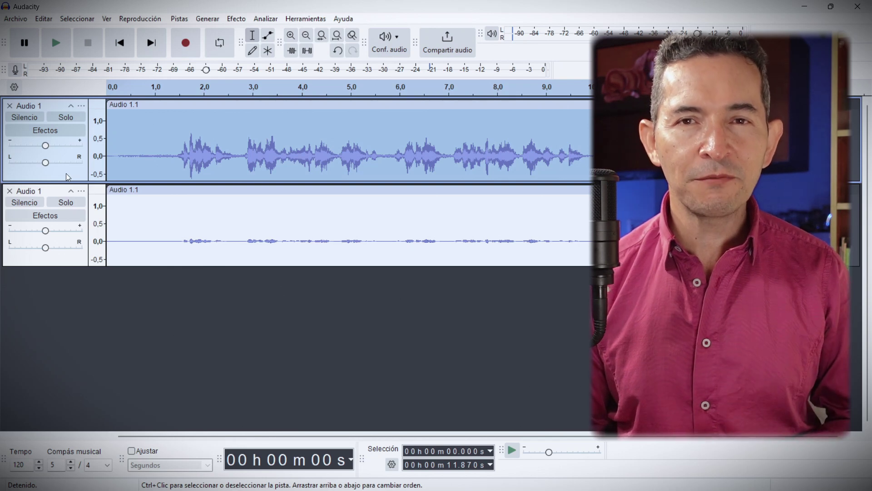
{"action": "left_click", "coordinate": [236, 18]}
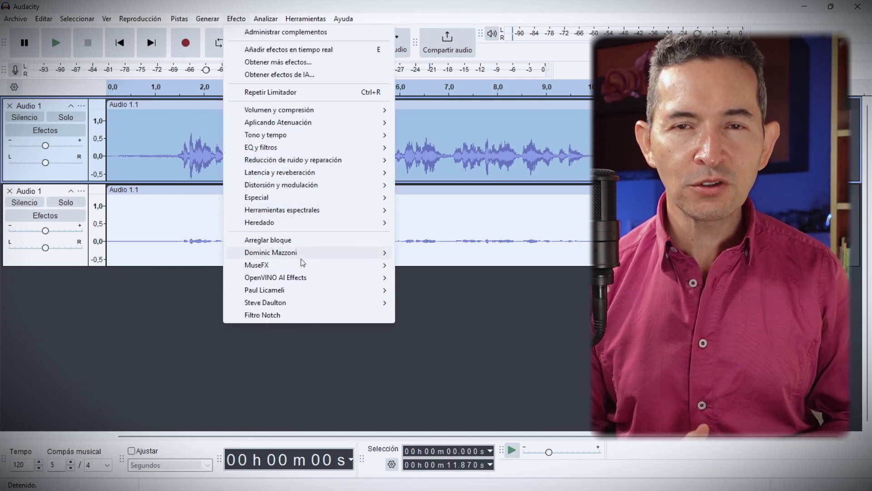
{"action": "mouse_move", "coordinate": [350, 278]}
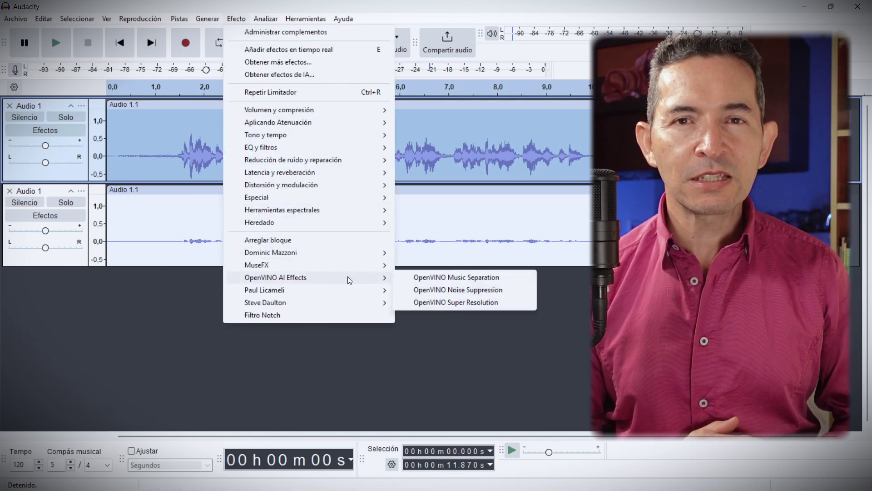
{"action": "left_click", "coordinate": [456, 291]}
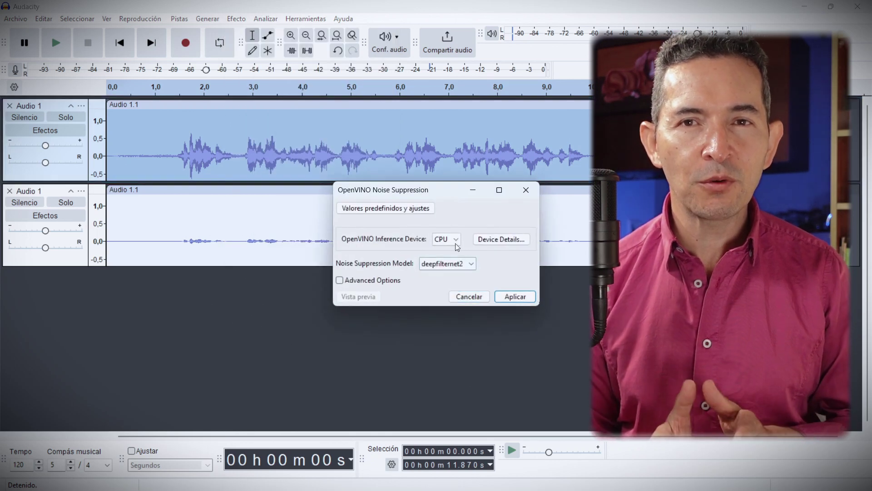
{"action": "left_click", "coordinate": [452, 240]}
{"action": "left_click", "coordinate": [444, 260]}
{"action": "left_click", "coordinate": [516, 298]}
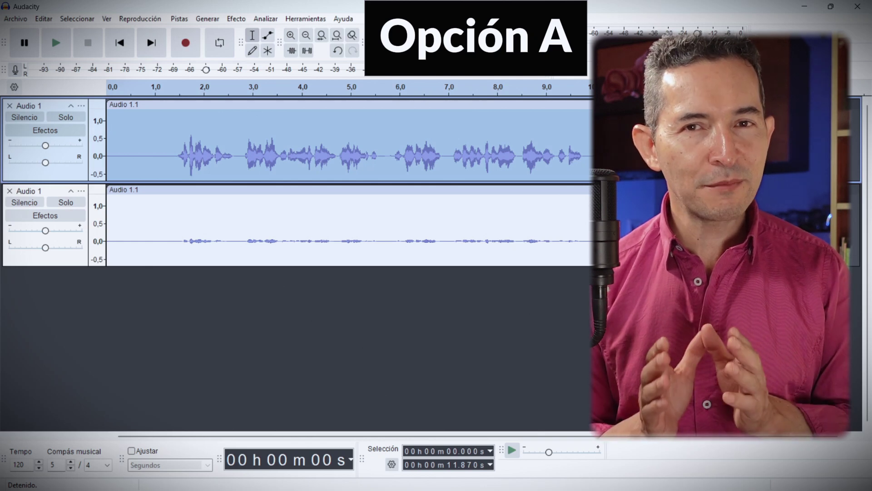
Open the filter curve equalizer for the upper track and load the user preset Voz mujer
{"action": "left_click", "coordinate": [238, 19]}
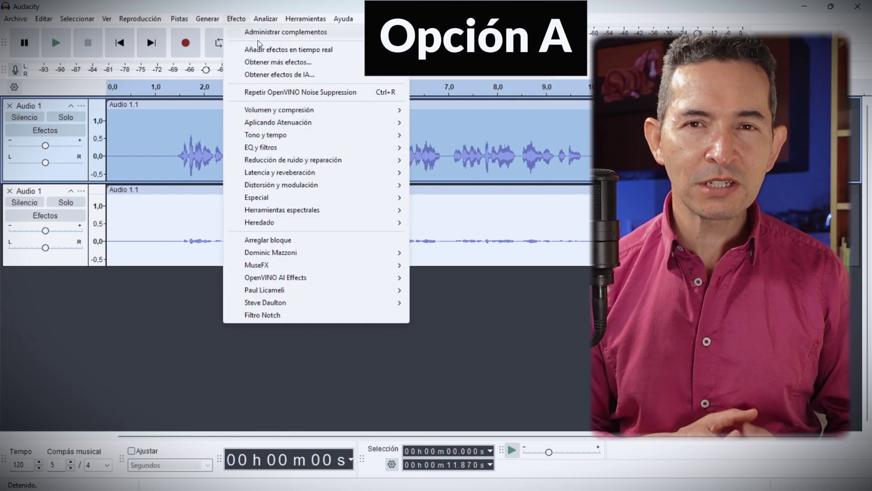
{"action": "mouse_move", "coordinate": [320, 148]}
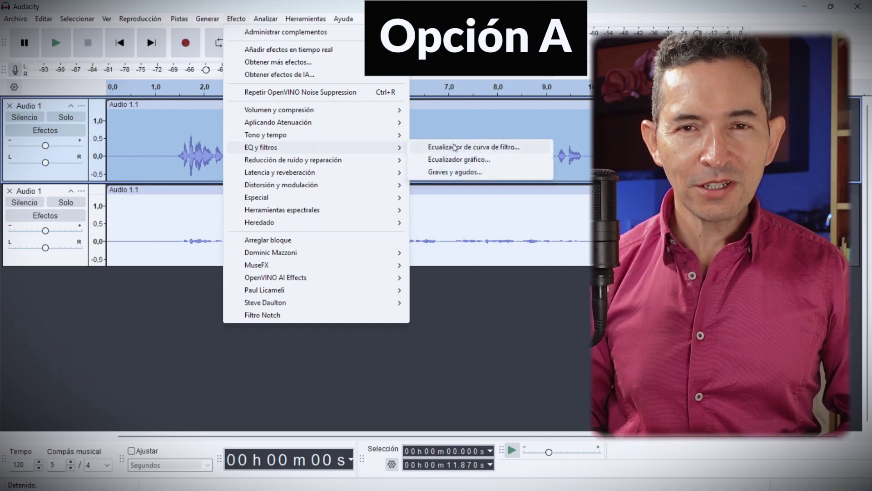
{"action": "left_click", "coordinate": [454, 147]}
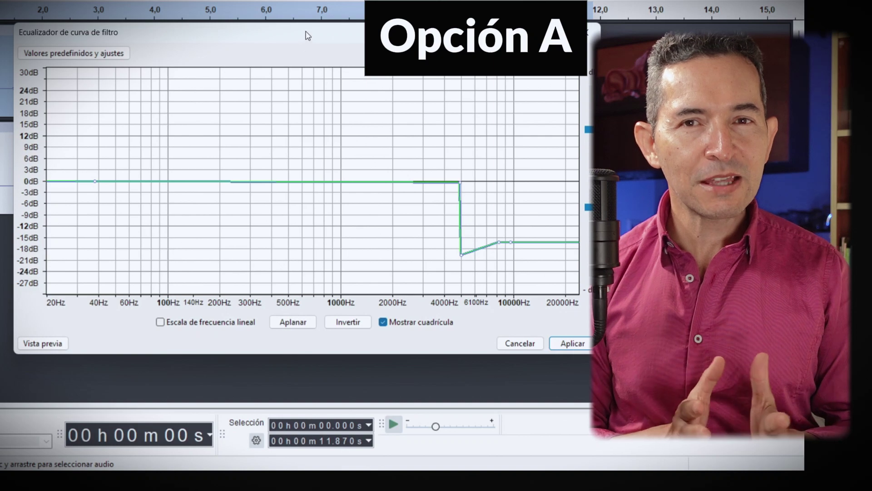
{"action": "left_click", "coordinate": [45, 55]}
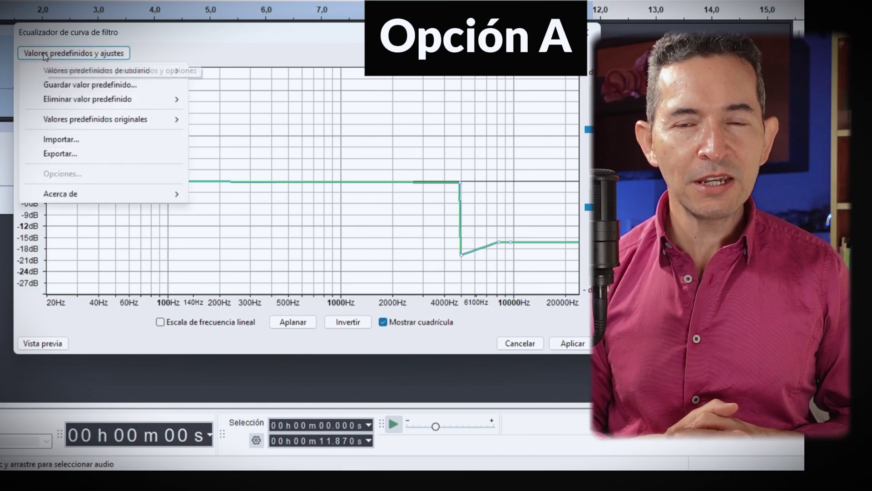
{"action": "mouse_move", "coordinate": [67, 73]}
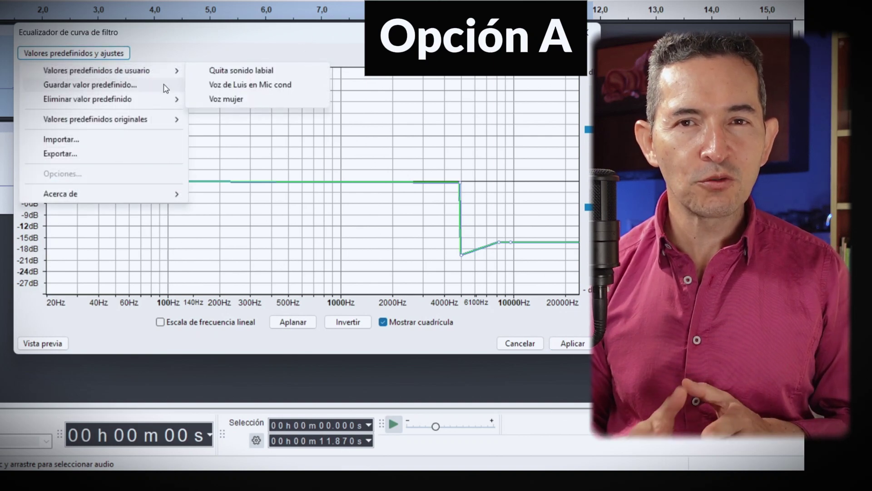
{"action": "left_click", "coordinate": [237, 105]}
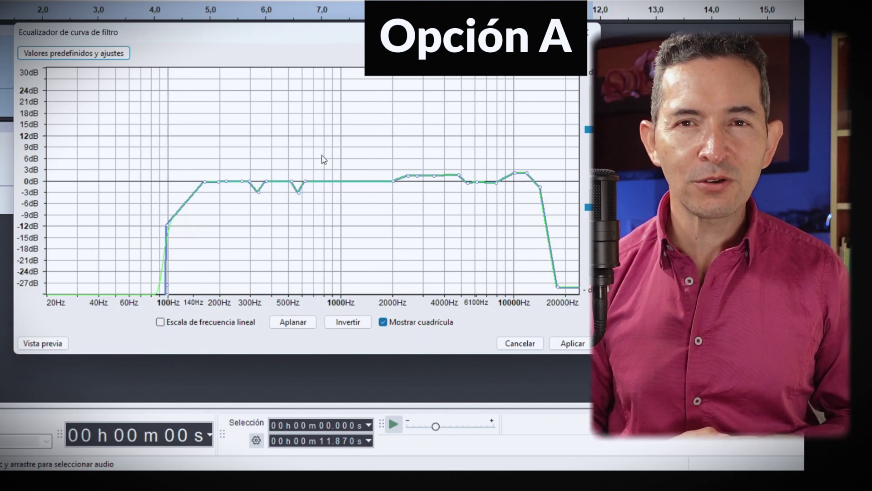
Widen and deepen the curve's dip near 600 Hz to about -3.5 dB and lower the points around 5500–6100 Hz to about -1 dB
{"action": "mouse_move", "coordinate": [307, 183]}
{"action": "left_mouse_down"}
{"action": "mouse_move", "coordinate": [318, 202]}
{"action": "mouse_move", "coordinate": [307, 183]}
{"action": "left_mouse_up"}
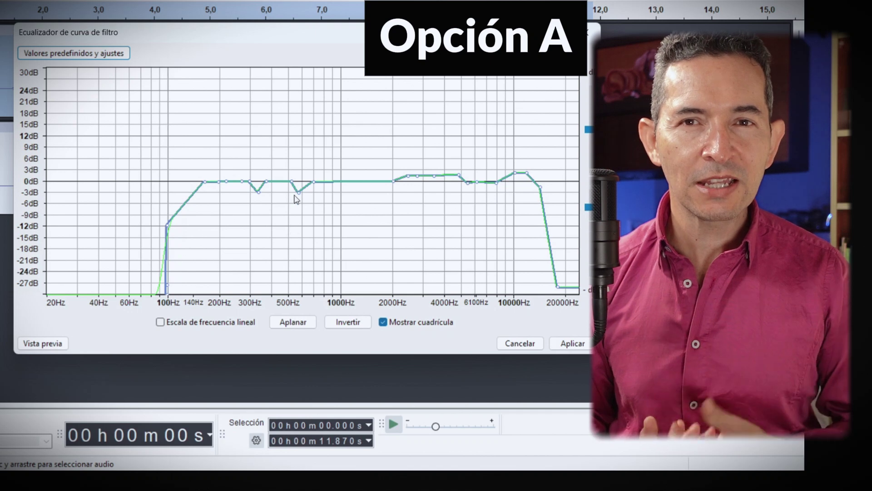
{"action": "left_click_drag", "start_coordinate": [300, 194], "coordinate": [305, 198]}
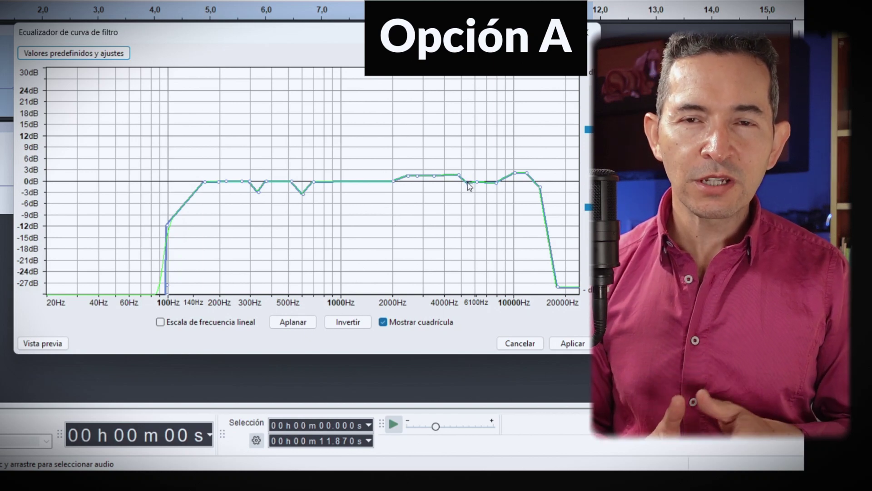
{"action": "left_click_drag", "start_coordinate": [469, 186], "coordinate": [479, 189]}
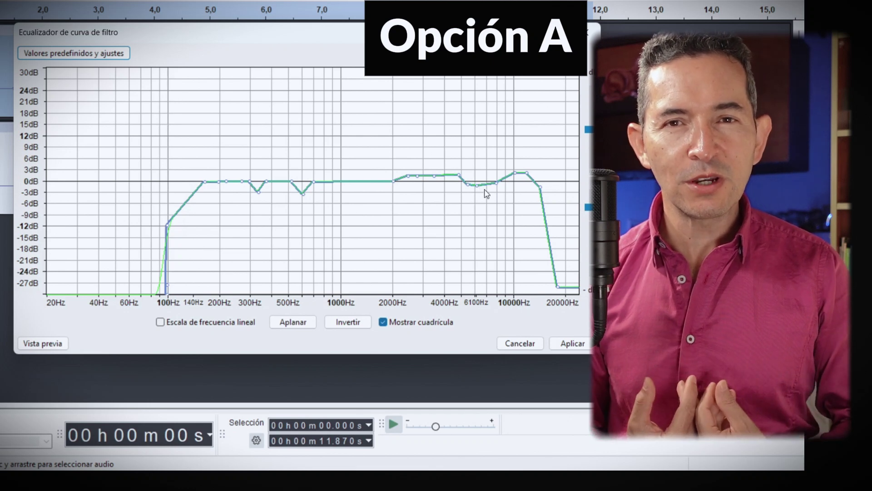
Replace the edited equalizer curve with the user preset saved for the male voice on a condenser microphone
{"action": "left_click", "coordinate": [75, 53]}
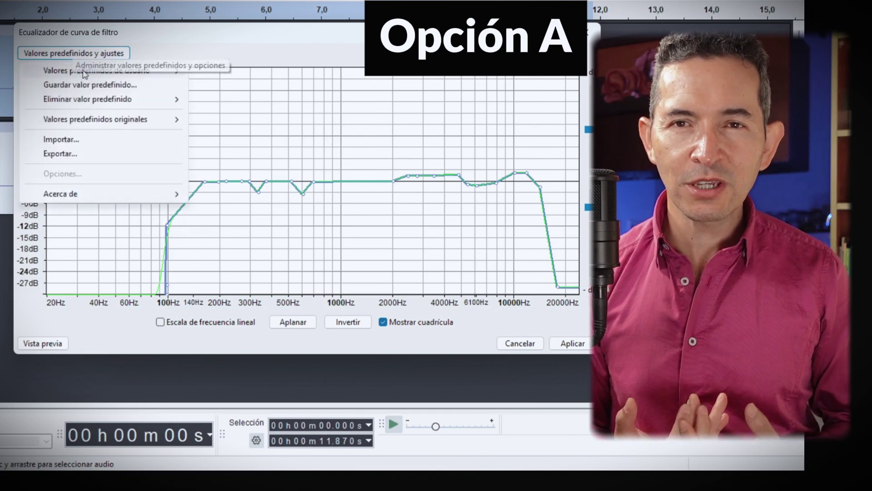
{"action": "mouse_move", "coordinate": [93, 72]}
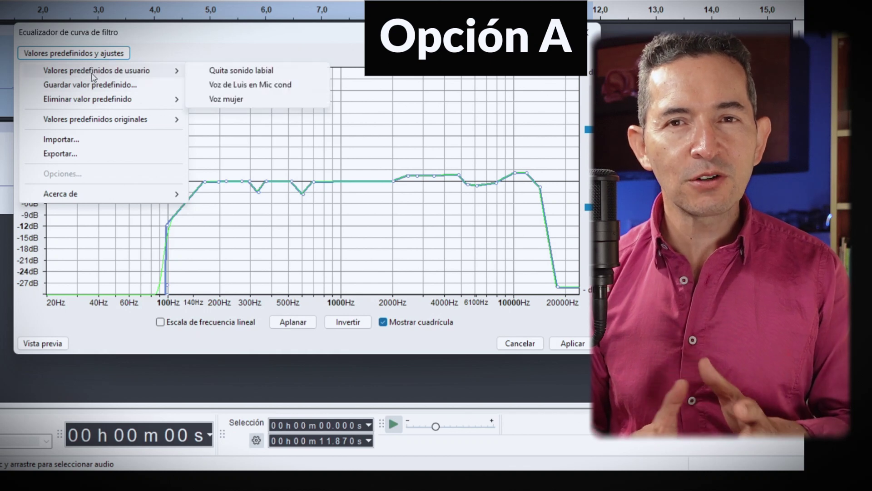
{"action": "left_click", "coordinate": [243, 86]}
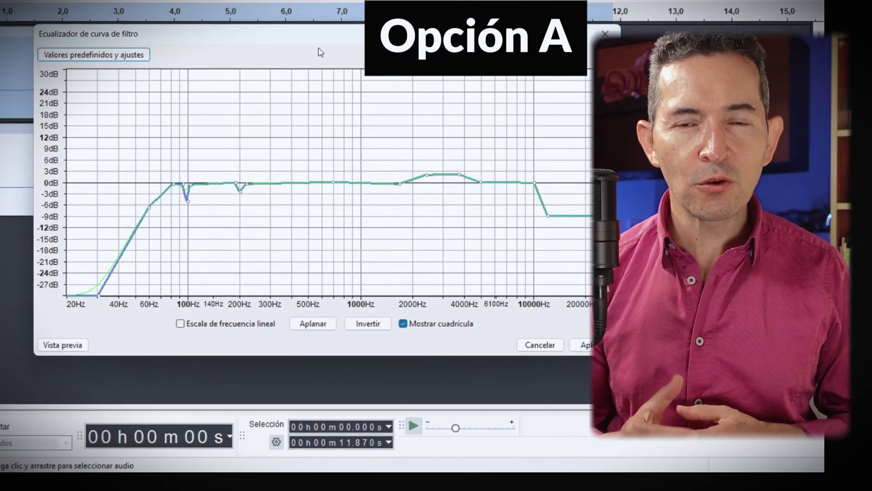
Open the option to save the current curve as a preset, cancel it unnamed, and bring up the preset choices again
{"action": "left_click", "coordinate": [93, 54]}
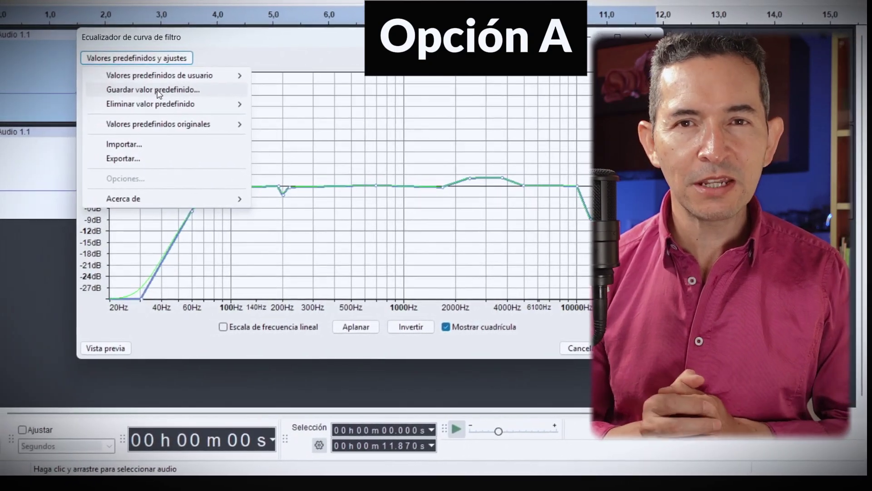
{"action": "left_click", "coordinate": [158, 91]}
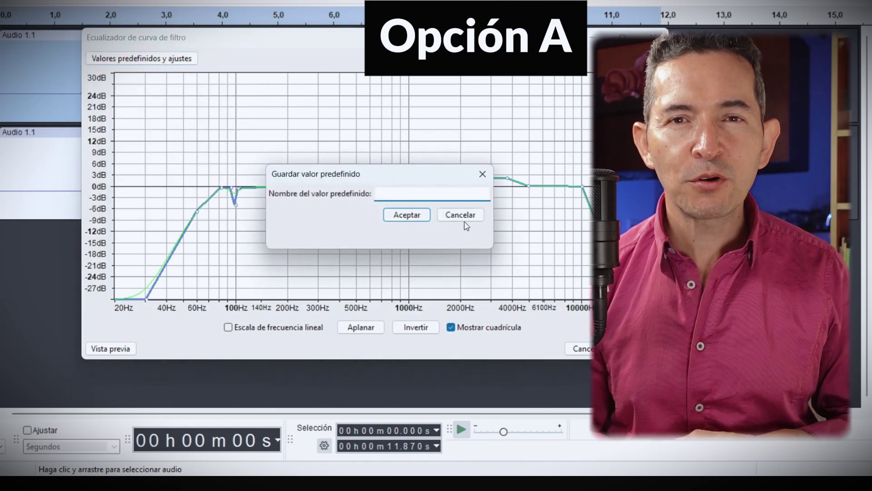
{"action": "left_click", "coordinate": [462, 217]}
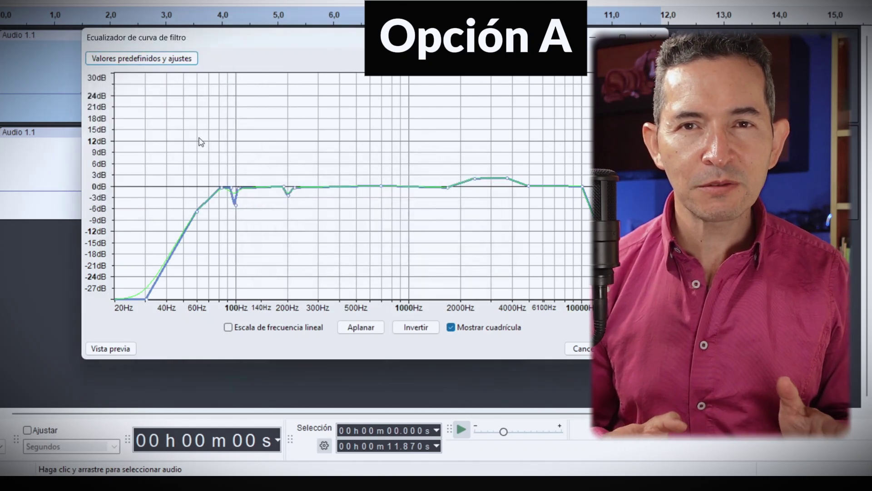
{"action": "left_click", "coordinate": [133, 60]}
{"action": "mouse_move", "coordinate": [131, 76]}
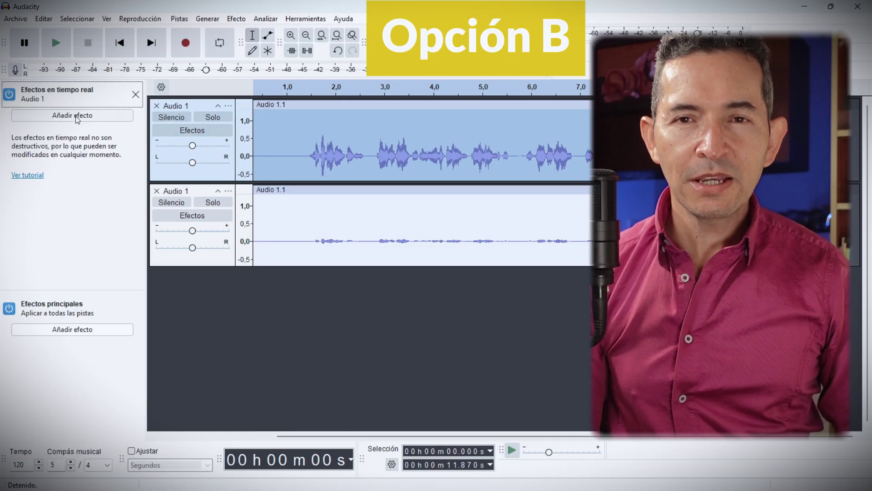
Add the MuseFX De-Ess real-time effect to the upper track and close its settings window
{"action": "left_click", "coordinate": [114, 116]}
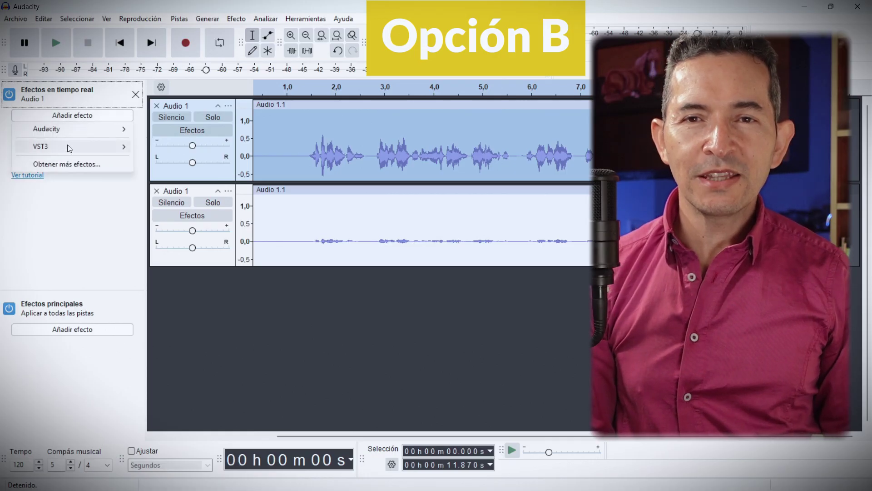
{"action": "mouse_move", "coordinate": [69, 148]}
{"action": "mouse_move", "coordinate": [182, 147]}
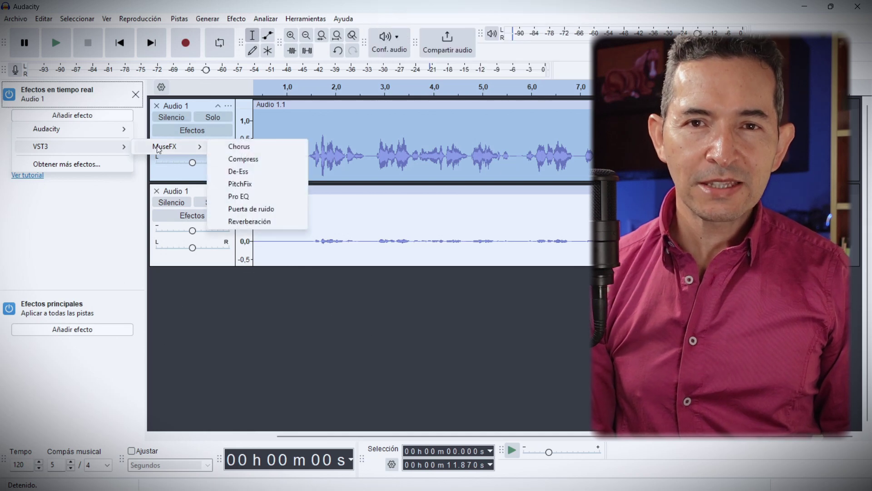
{"action": "left_click", "coordinate": [254, 173]}
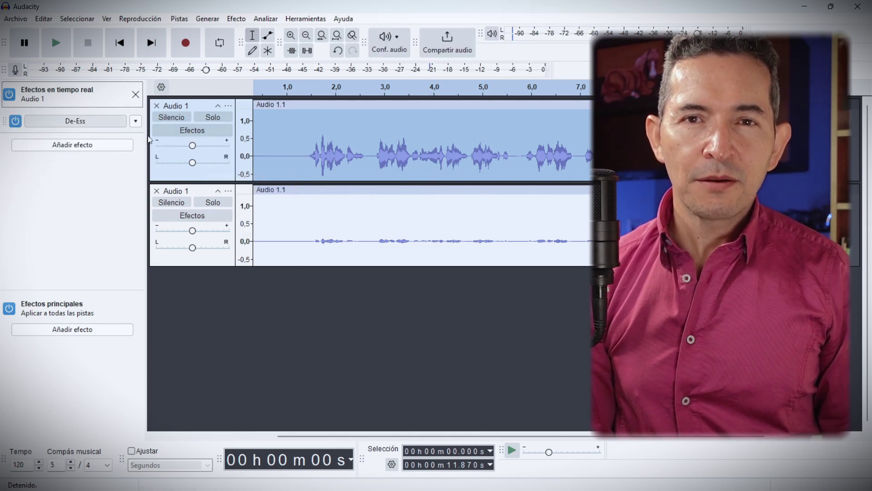
{"action": "left_click", "coordinate": [553, 89]}
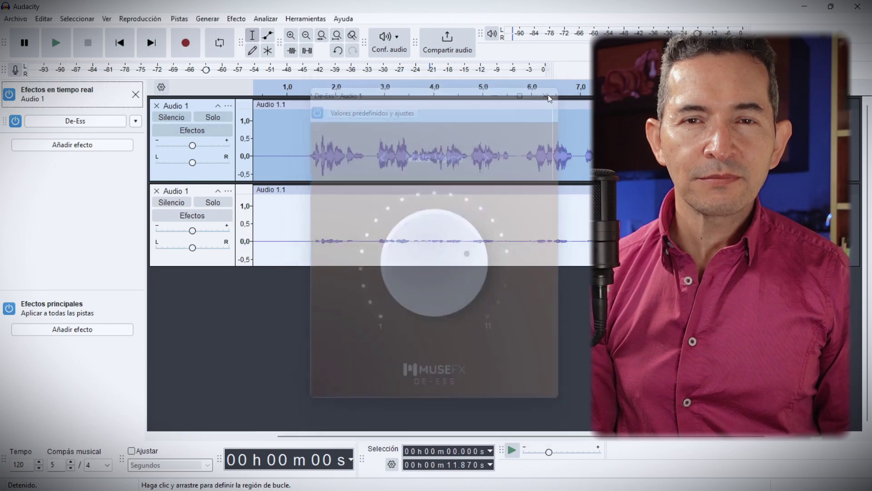
Open the graphic equalizer for the upper track, lower the 800 Hz band slightly, and close it without applying
{"action": "left_click", "coordinate": [245, 19]}
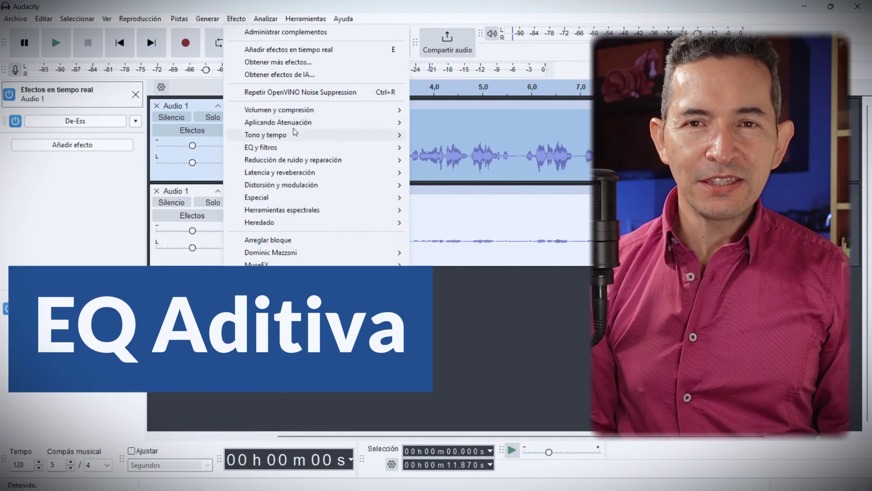
{"action": "mouse_move", "coordinate": [282, 145]}
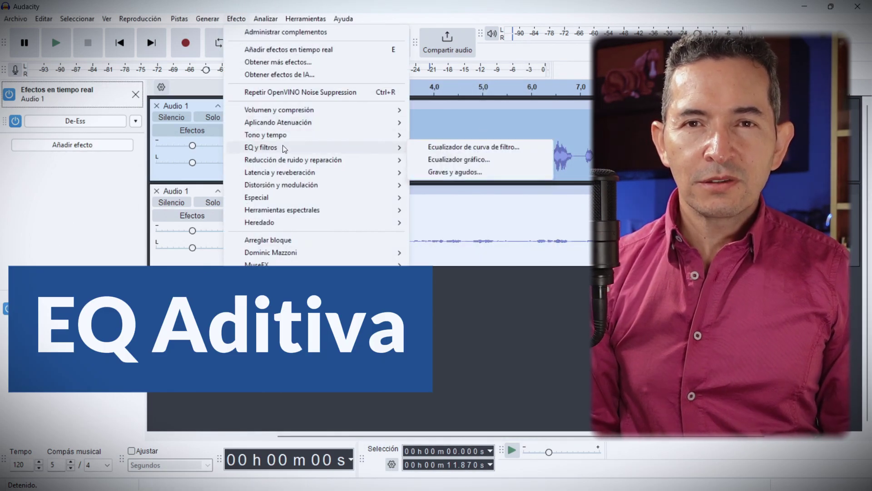
{"action": "left_click", "coordinate": [473, 160]}
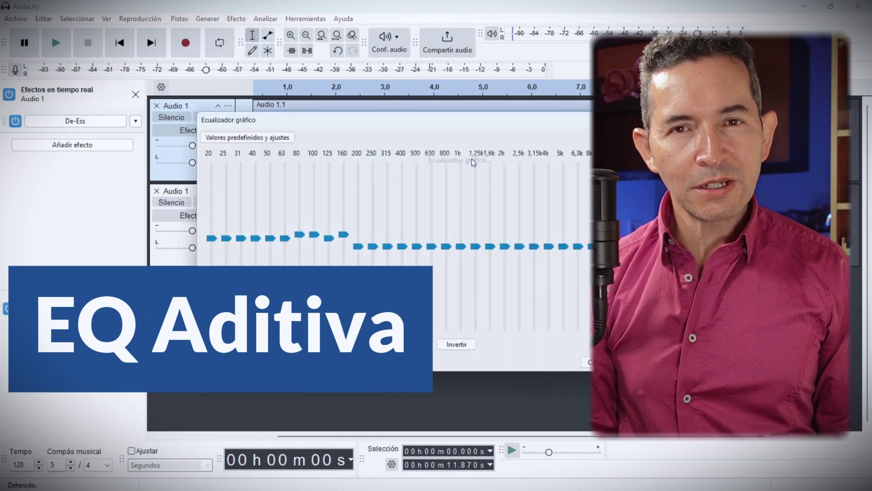
{"action": "scroll", "coordinate": [445, 174], "scroll_direction": "down", "scroll_amount": 1}
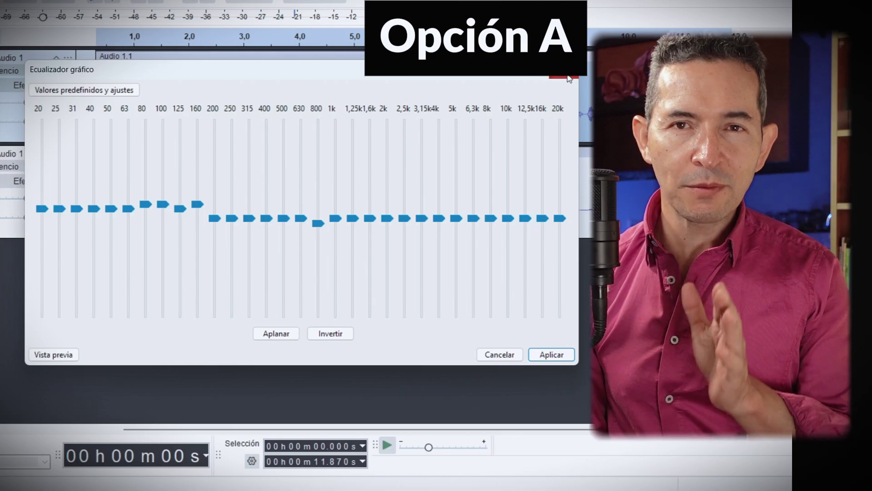
{"action": "left_click", "coordinate": [560, 78]}
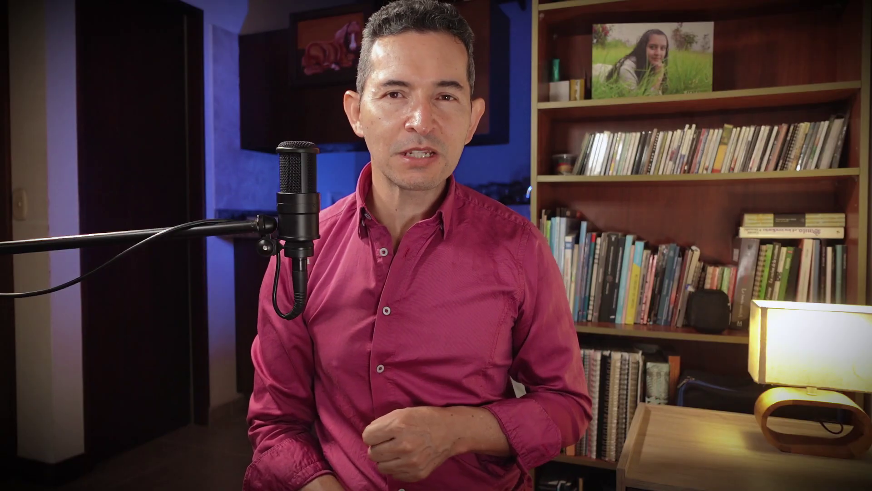